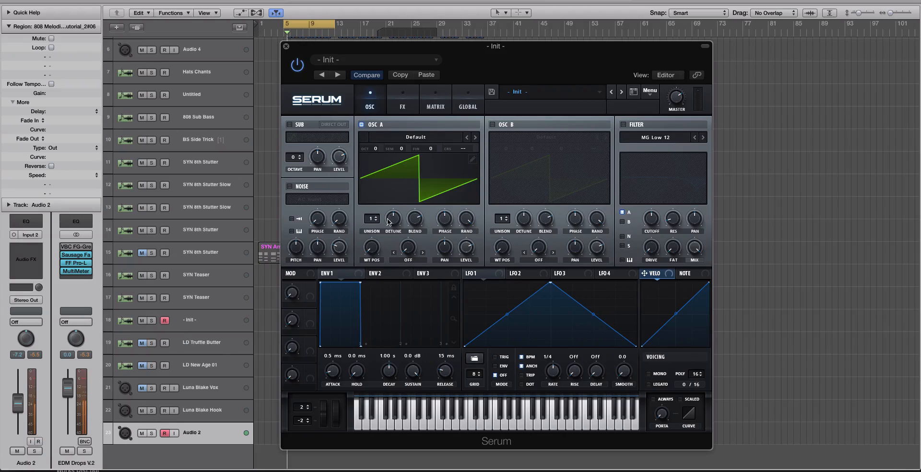
Step: Inspect Osc A's Default wavetable in the 3D view while moving its wavetable position, and return to the 2D view
left_click(409, 188)
mouse_move(375, 244)
left_mouse_down()
mouse_move(377, 113)
mouse_move(378, 265)
mouse_move(379, 255)
left_mouse_up()
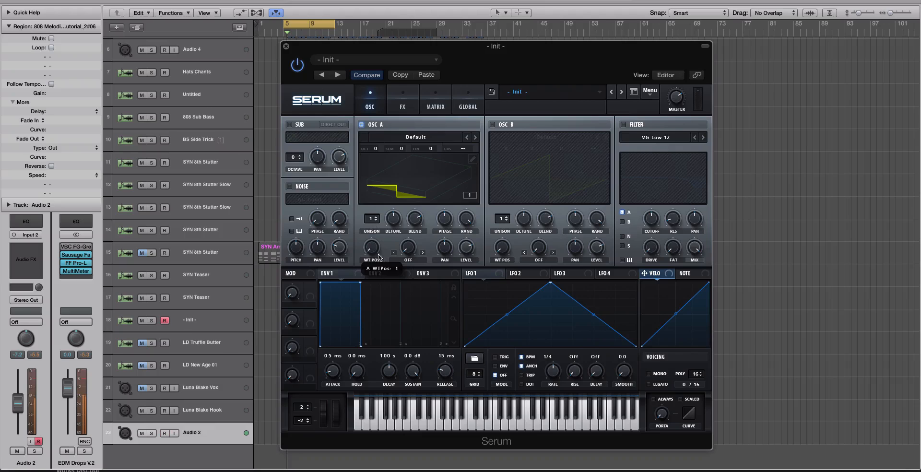
left_click(419, 190)
Step: Open Osc A's wavetable editor, lower the Audio 2 track's volume fader, and close the editor
left_click(472, 159)
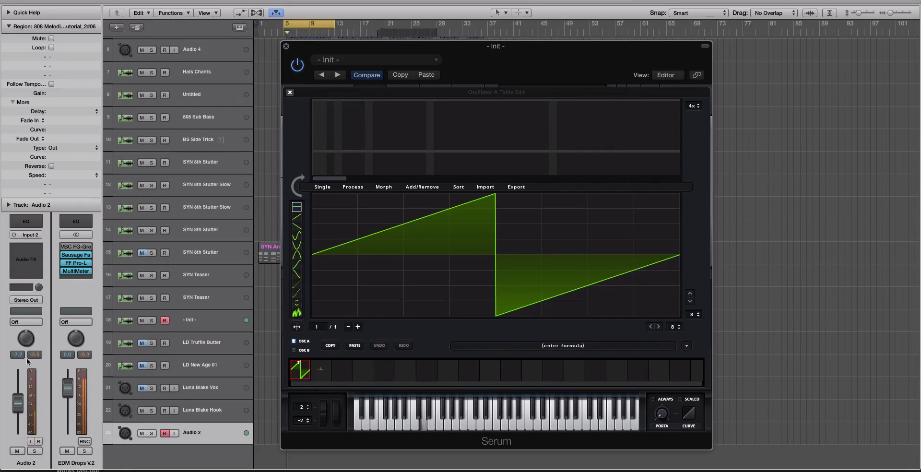
mouse_move(17, 403)
left_mouse_down()
mouse_move(18, 424)
mouse_move(18, 412)
left_mouse_up()
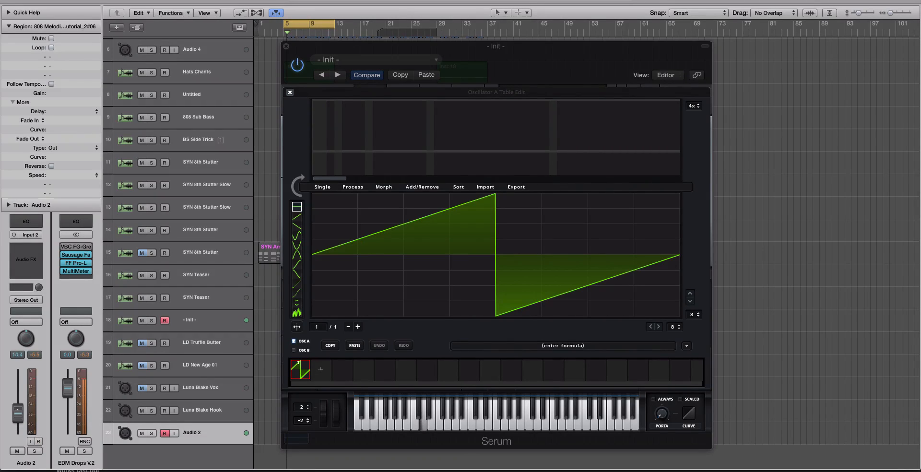
left_click(290, 92)
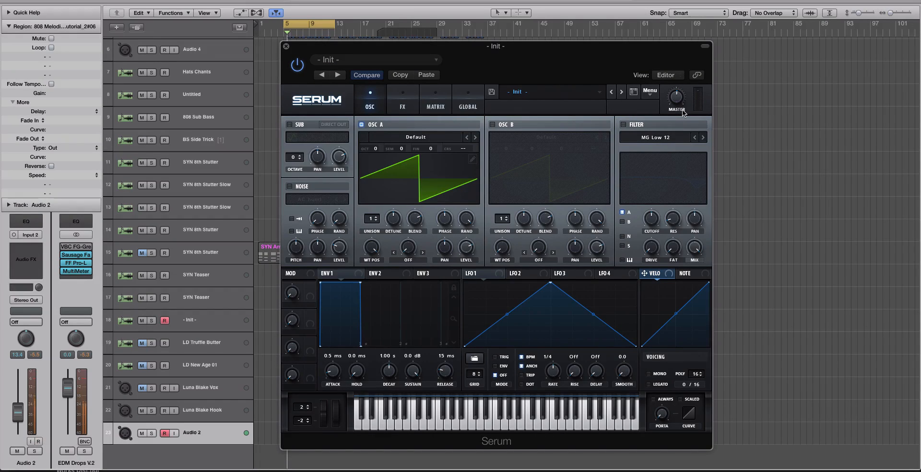
Step: Load the ACVSTI E-Chime wavetable from the AC Virus TI2 Wavetables category into Osc A
left_click(397, 138)
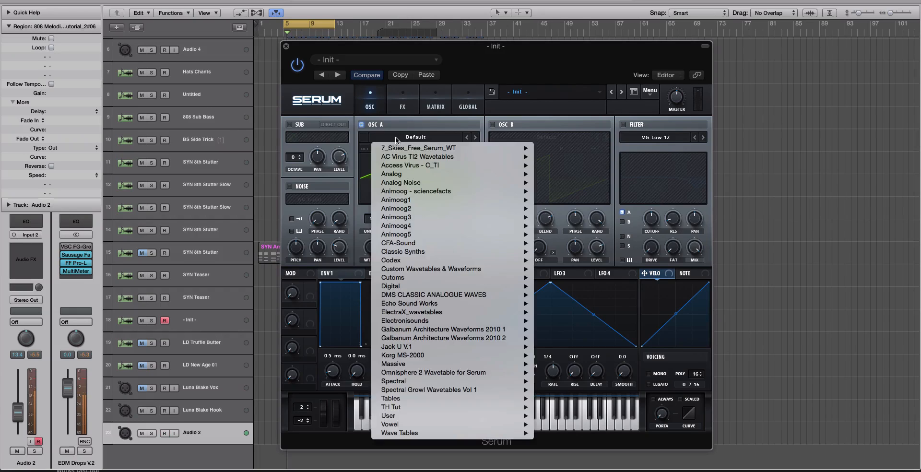
mouse_move(418, 157)
left_click(561, 173)
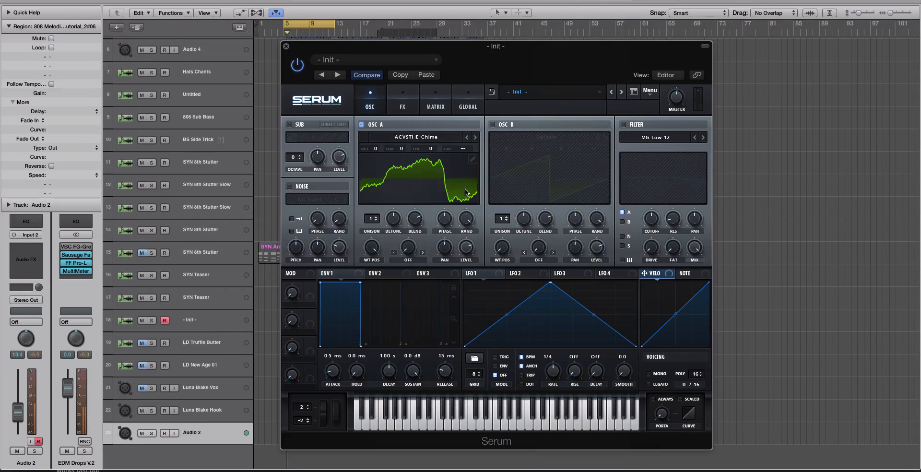
Step: Sweep Osc A's wavetable position through the E-Chime frames, checking the waveform in the 3D and 2D views
left_click(432, 178)
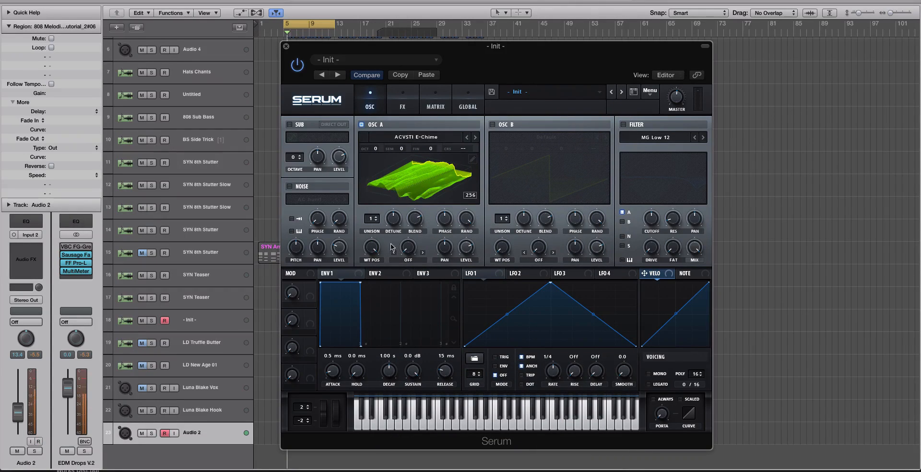
left_click(406, 199)
left_click_drag(373, 247, 371, 282)
mouse_move(676, 107)
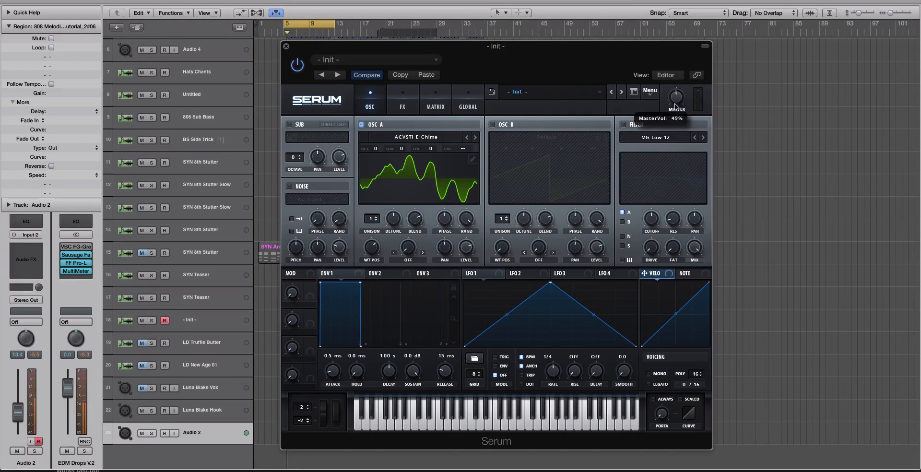
left_click_drag(372, 246, 384, 272)
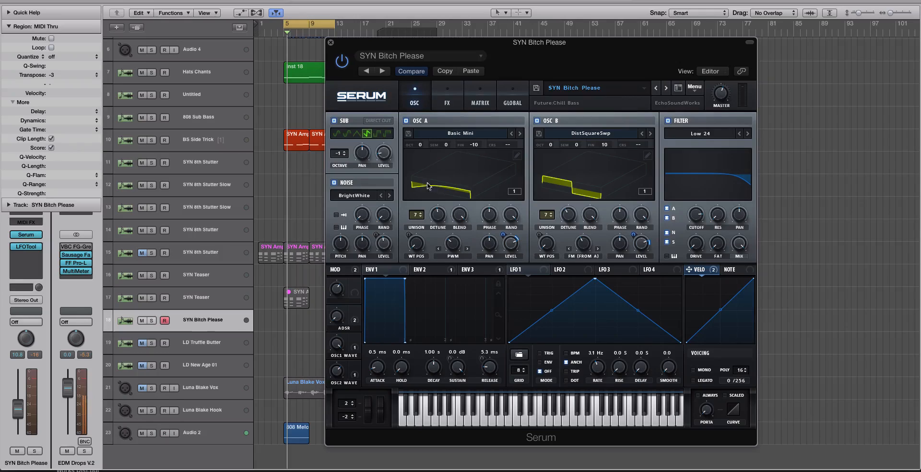
Step: Turn off the sub oscillator and compare the Osc A and Osc B waveforms in the 2D and 3D views
left_click(333, 121)
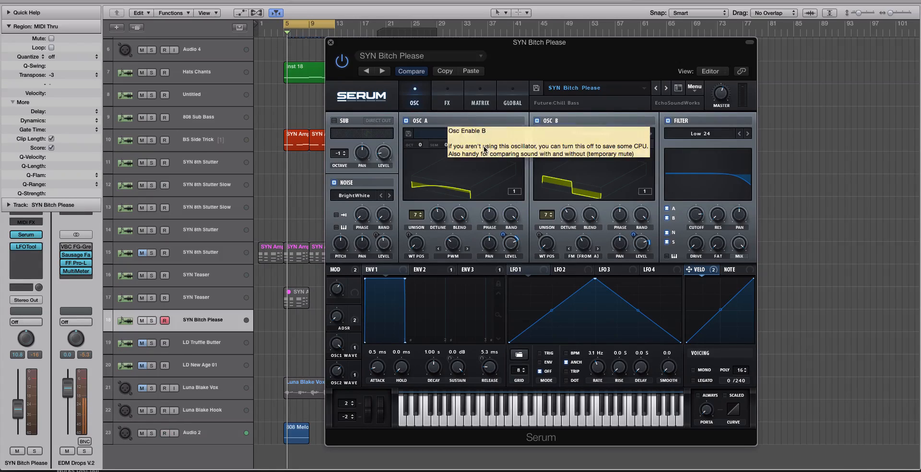
left_click(455, 165)
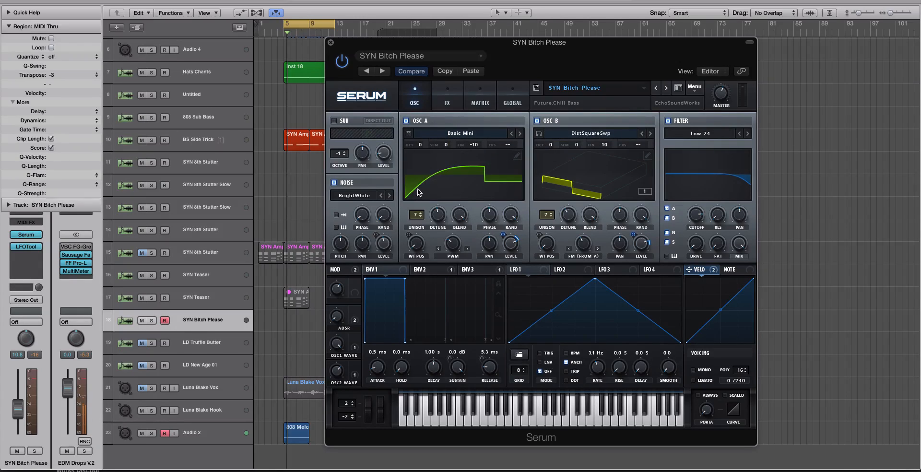
left_click(454, 164)
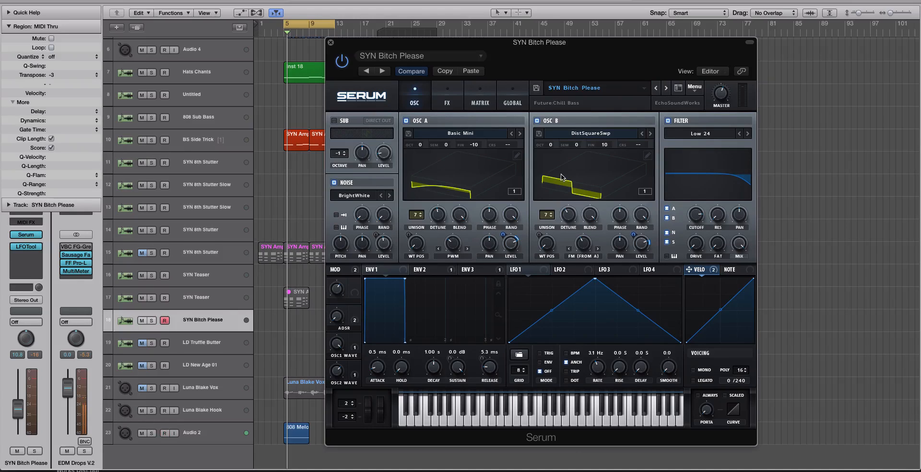
left_click(563, 177)
left_click(456, 181)
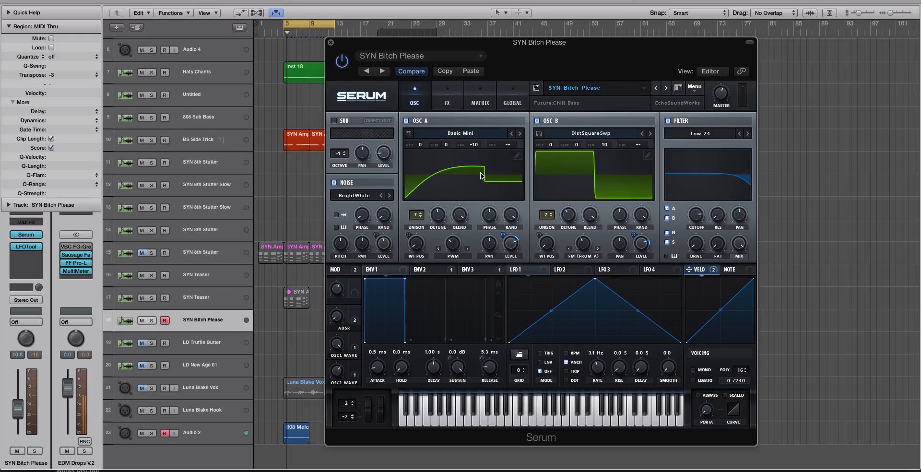
left_click(445, 177)
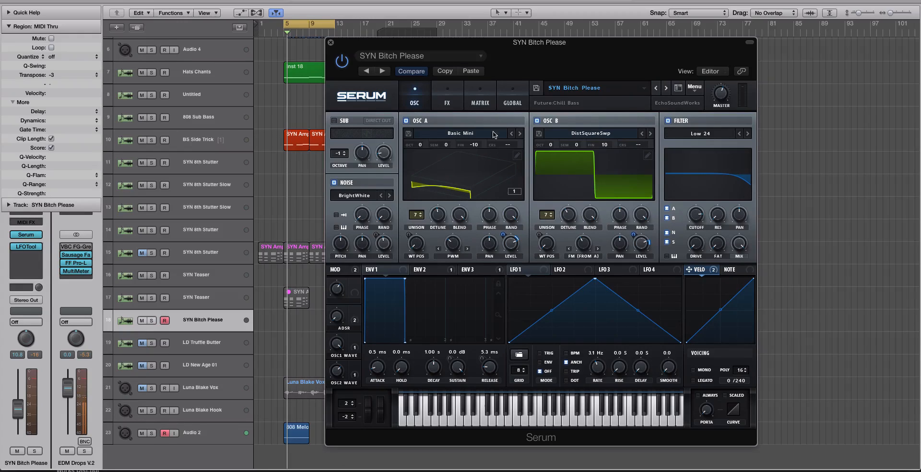
Step: Audition Osc A and Osc B separately and without the filter, and switch the oscillators, sub and filter back on
left_click(537, 121)
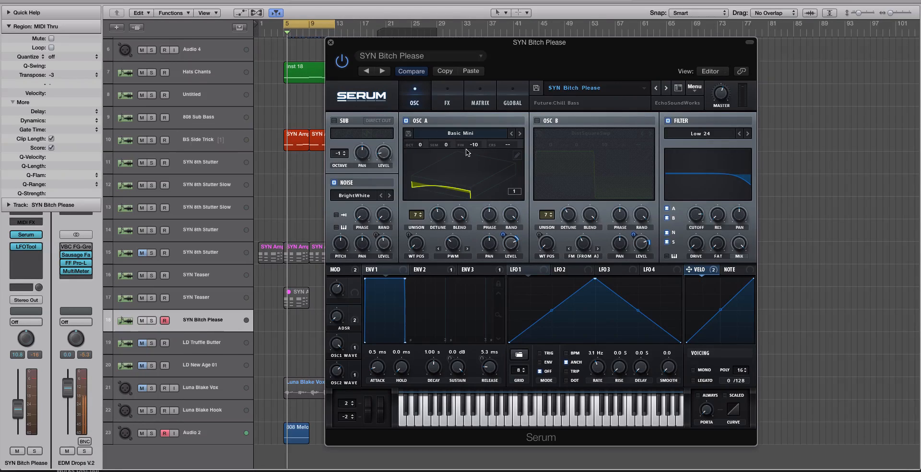
left_click(407, 120)
left_click(537, 121)
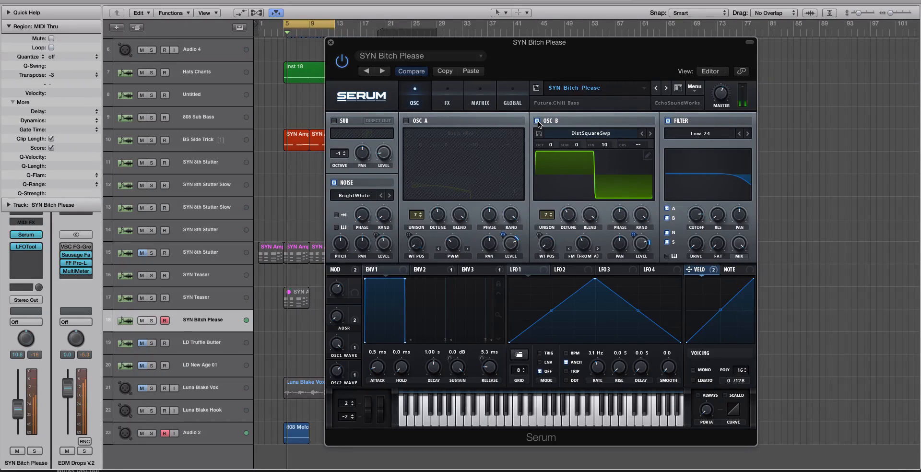
left_click(669, 121)
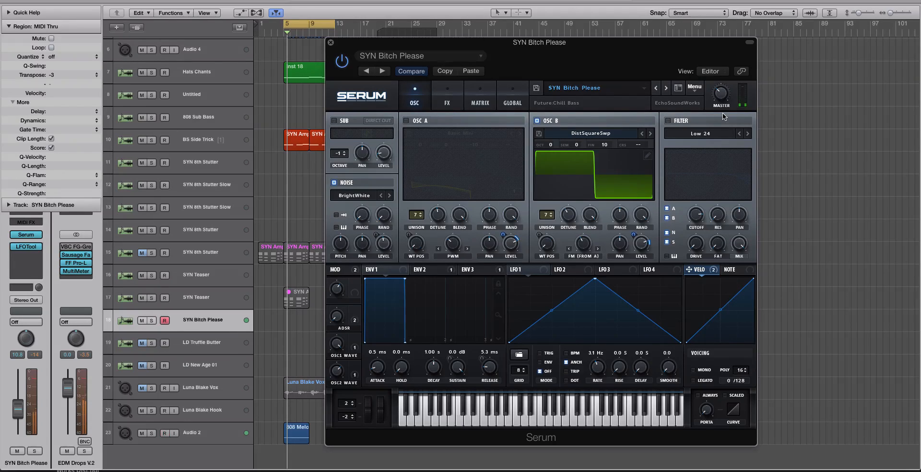
left_click(406, 121)
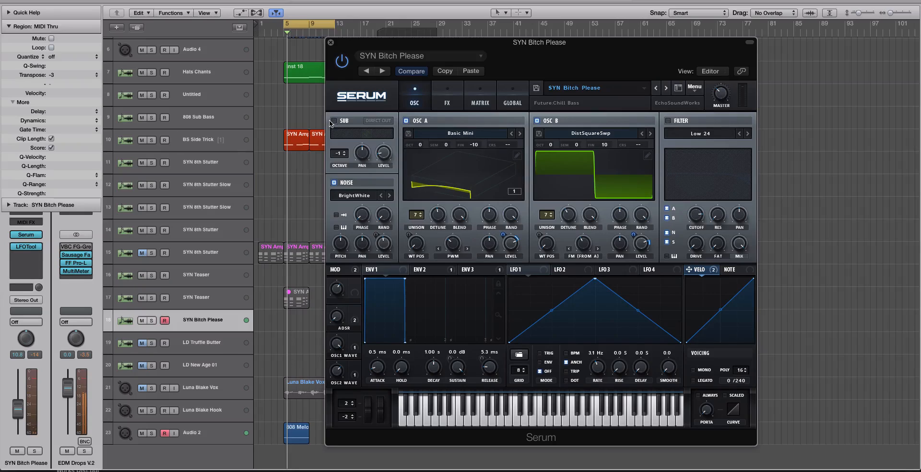
left_click(334, 121)
left_click(668, 121)
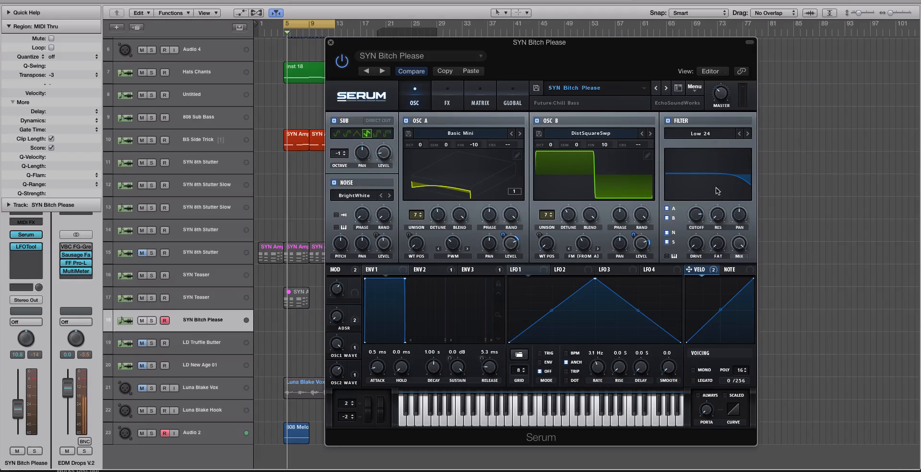
Step: Raise the filter cutoff, and show Osc B's waveform in 3D and Osc A's in 2D
left_click_drag(701, 215, 704, 169)
left_click(571, 174)
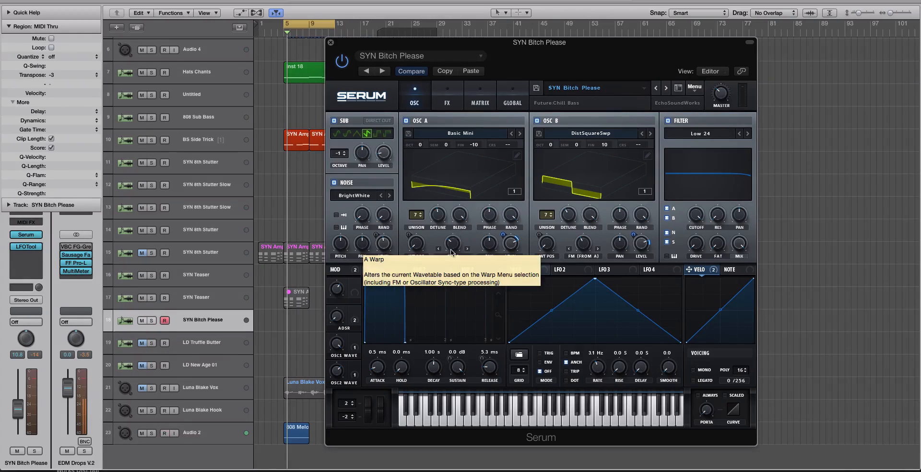
left_click(446, 180)
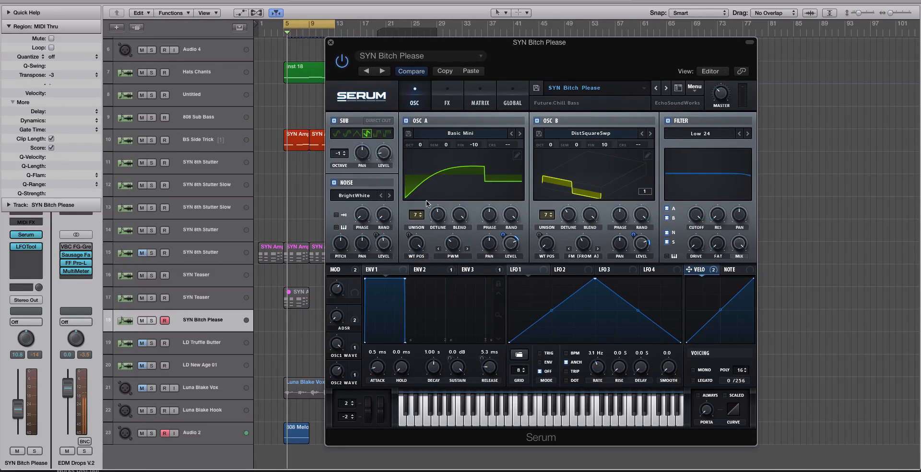
Step: Review Osc A's warp modes, keep PWM, and sweep its warp amount
left_click(452, 256)
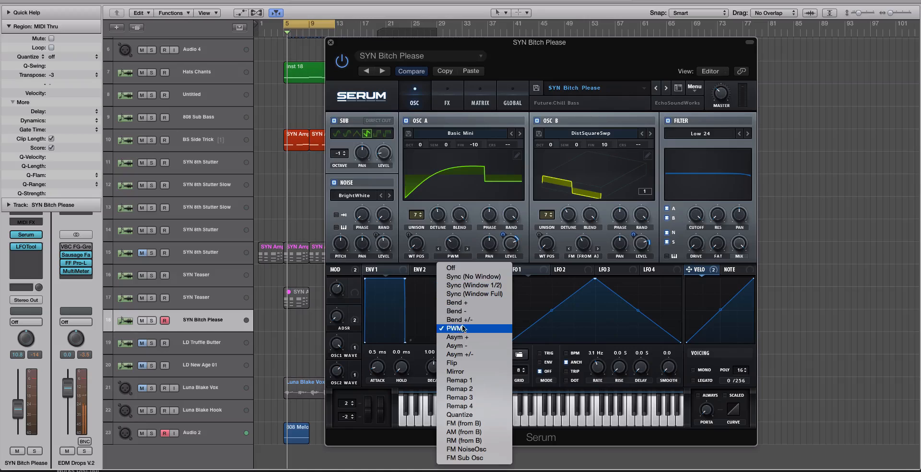
left_click(461, 244)
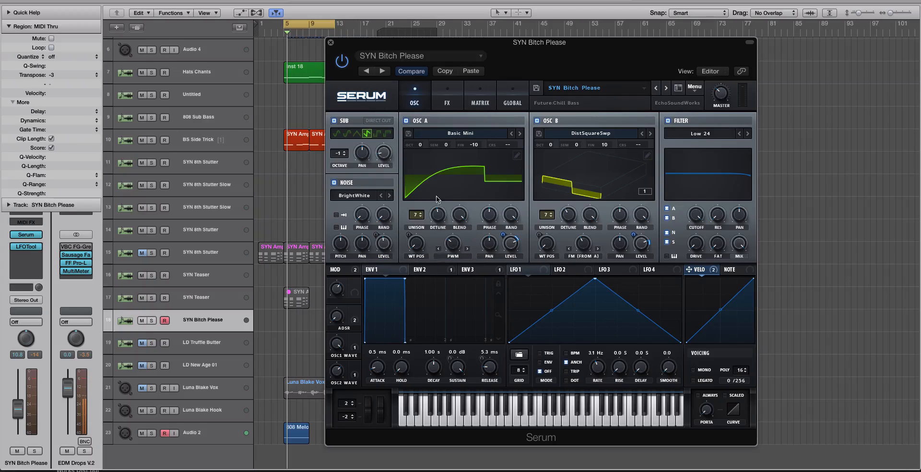
left_click_drag(455, 245, 484, 265)
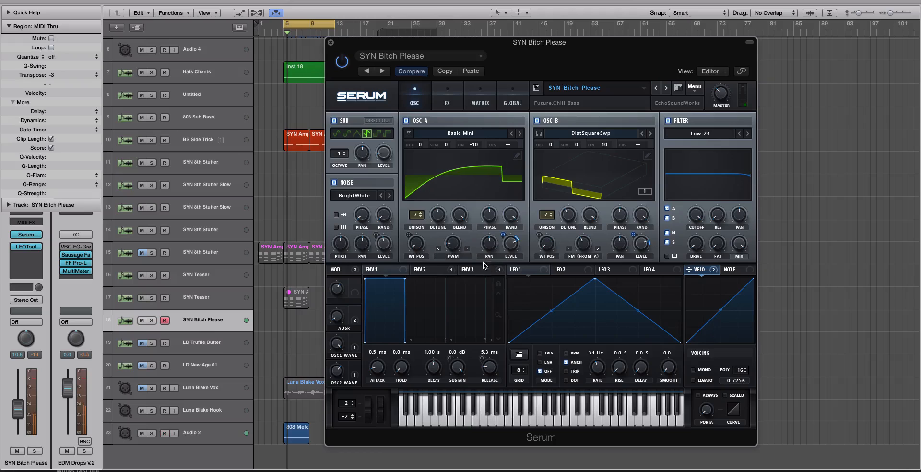
Step: Try the Bend - warp mode on Osc A and sweep its amount with Osc B turned off
left_click(453, 255)
left_click(462, 307)
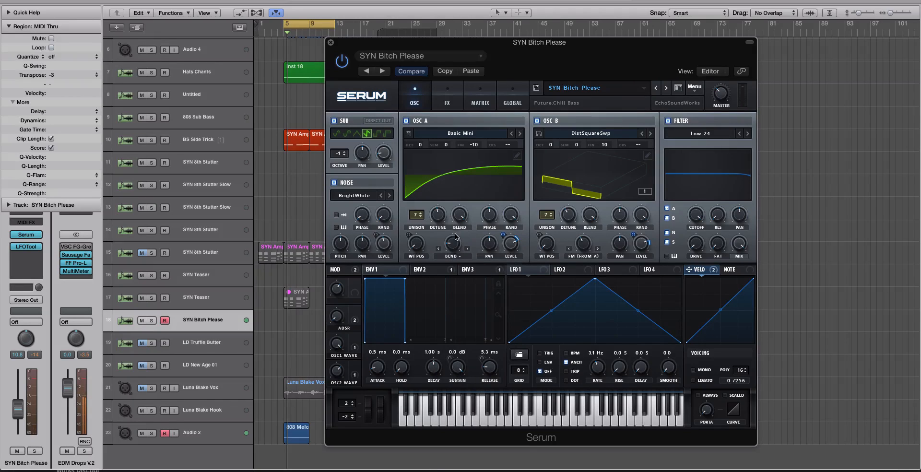
left_click_drag(456, 244, 522, 168)
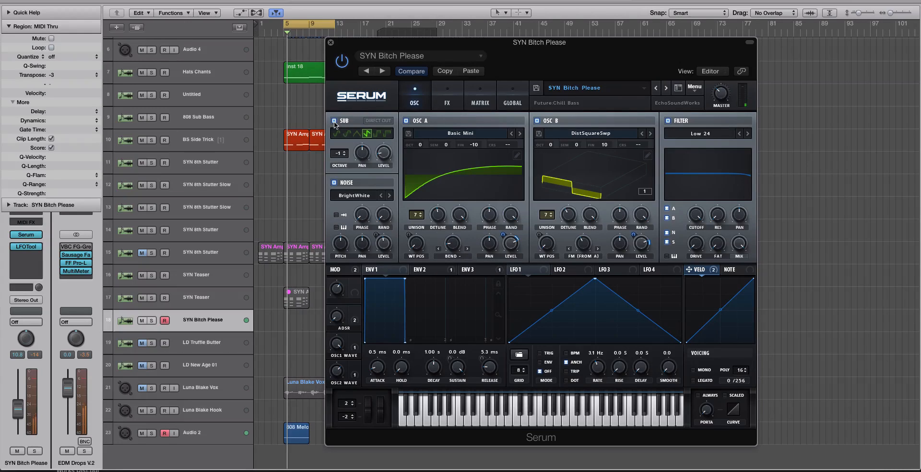
left_click(537, 120)
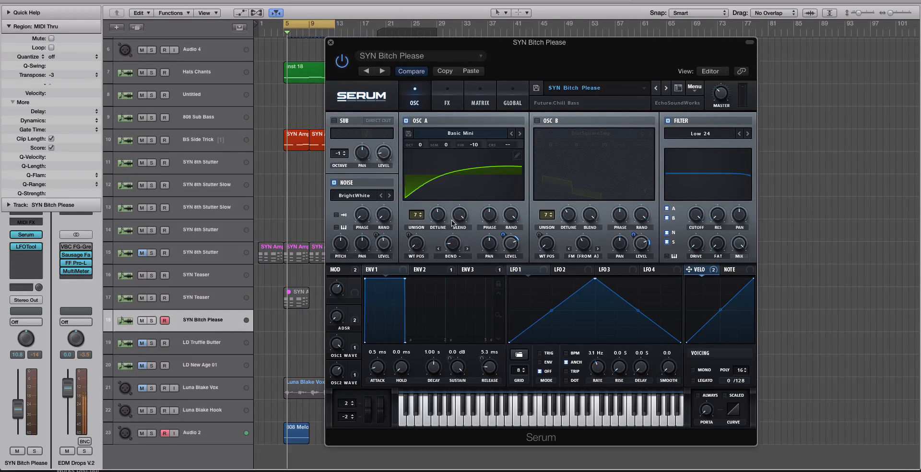
mouse_move(452, 243)
left_mouse_down()
mouse_move(450, 100)
mouse_move(461, 253)
left_mouse_up()
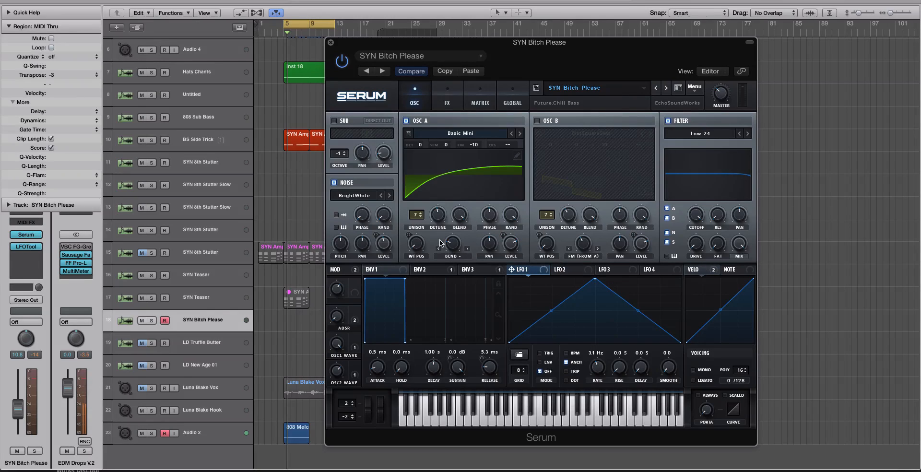
left_click_drag(452, 244, 463, 213)
Step: Turn Osc B back on and set Osc A's warp mode to PWM
left_click(540, 121)
left_click(457, 257)
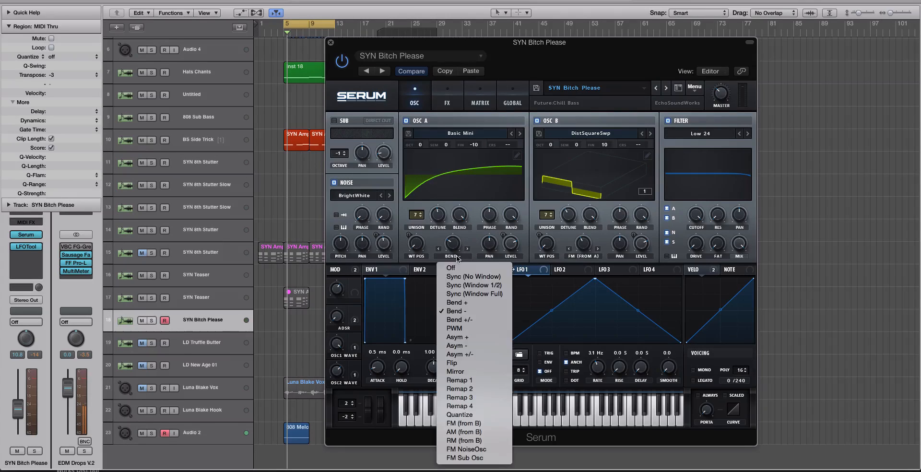
left_click(455, 328)
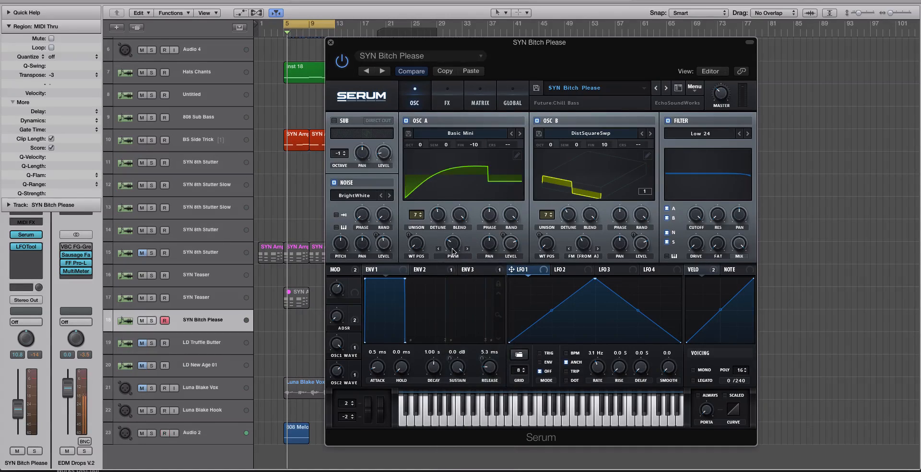
Step: Lower the filter cutoff and assign LFO 2 to modulate it
left_click(562, 272)
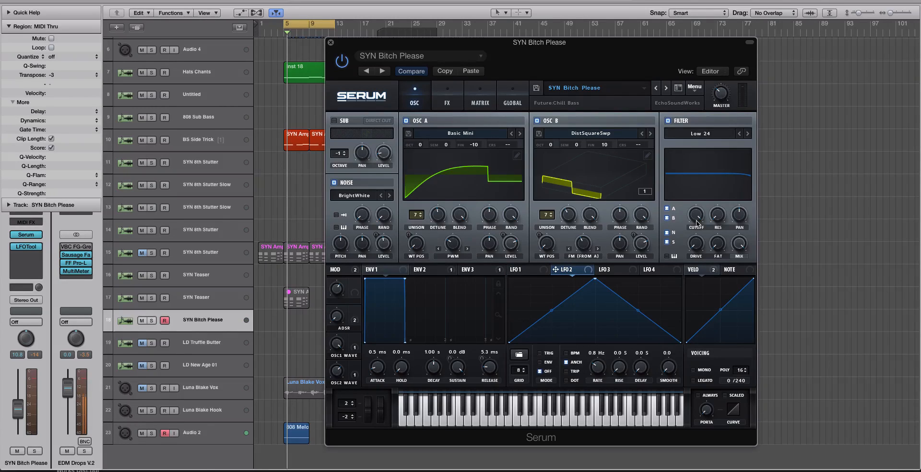
left_click_drag(701, 217, 699, 235)
left_click_drag(556, 271, 701, 215)
mouse_move(701, 216)
Step: Assign LFO 2 to Osc A's PWM warp, adjust the modulation depth, and bypass the LFO 2 modulator on the filter cutoff
left_click_drag(556, 272, 451, 243)
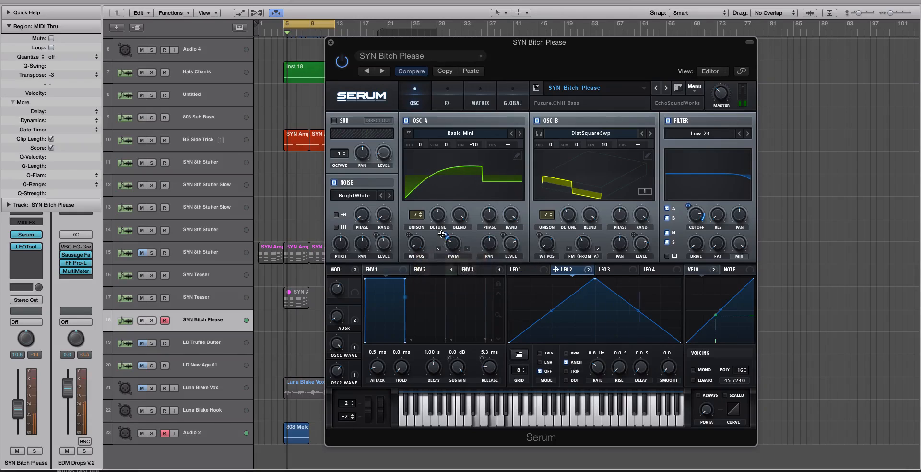
left_click_drag(445, 235, 441, 249)
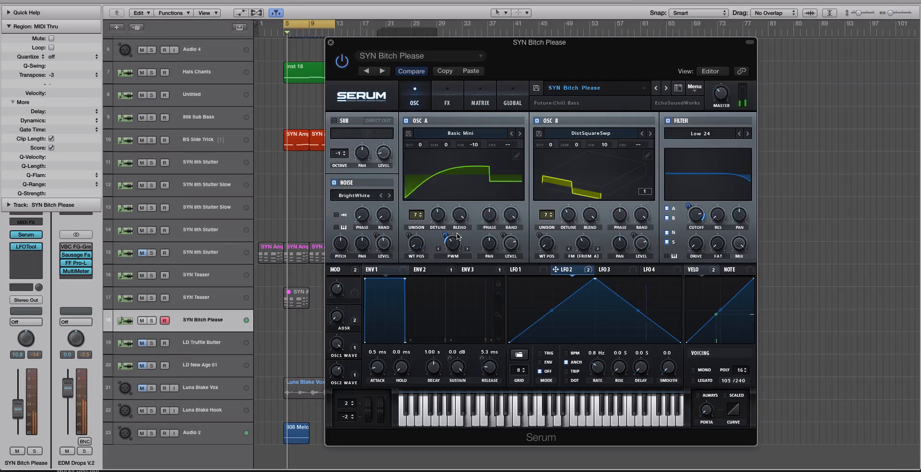
right_click(694, 214)
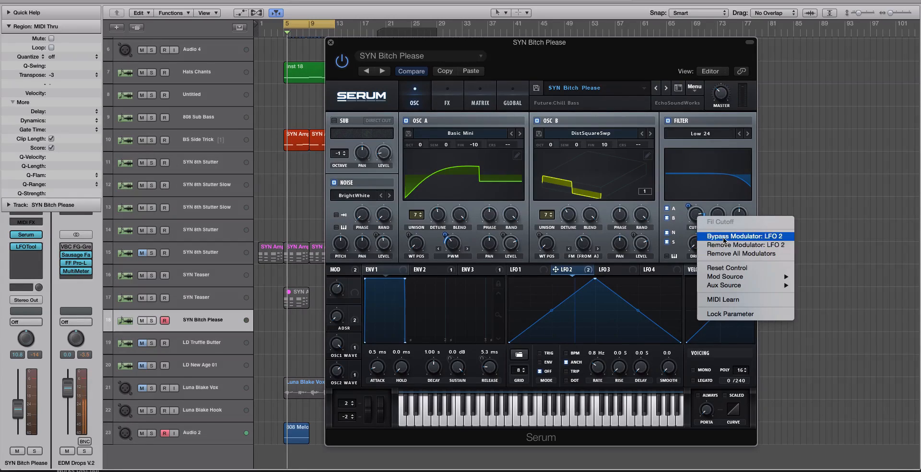
left_click(722, 237)
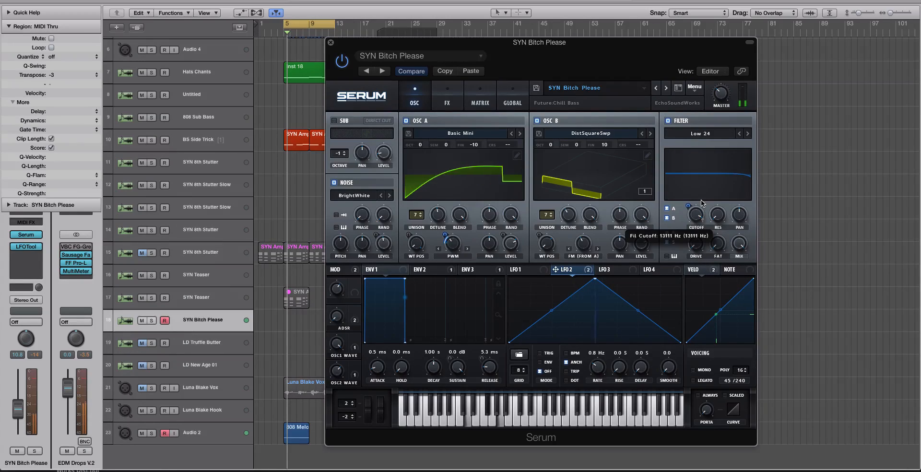
Step: Assign LFO 2 to Osc B's FM (from A) warp and re-enable the LFO 2 modulator on the filter cutoff
left_click_drag(563, 262, 580, 246)
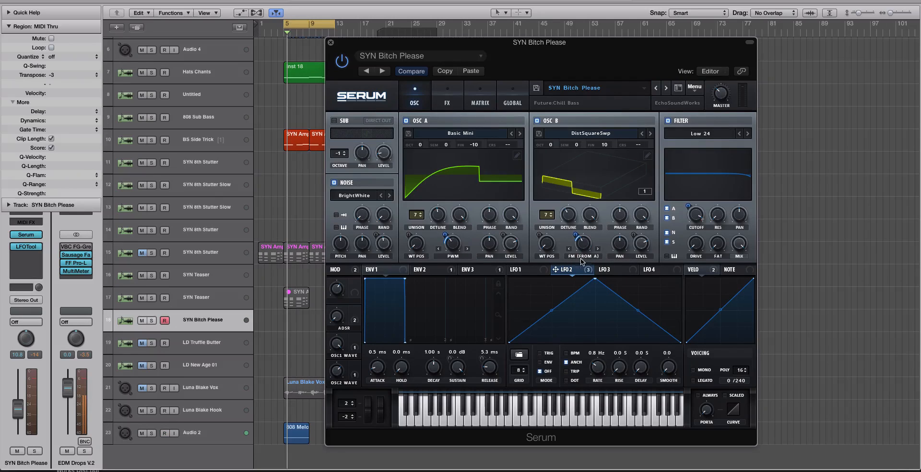
left_click(576, 190)
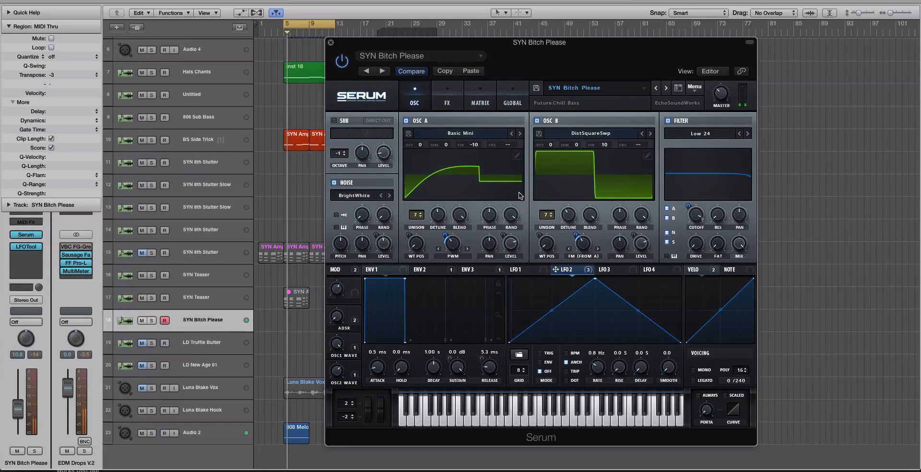
left_click_drag(576, 216, 574, 239)
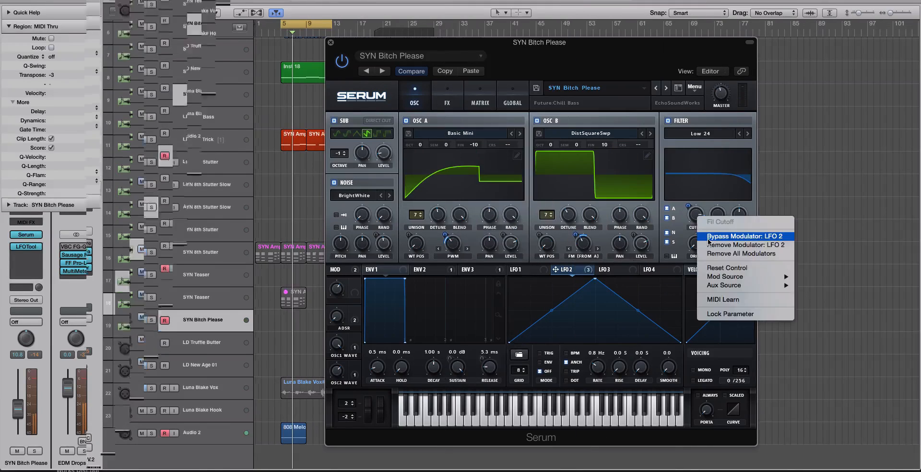
left_click(680, 228)
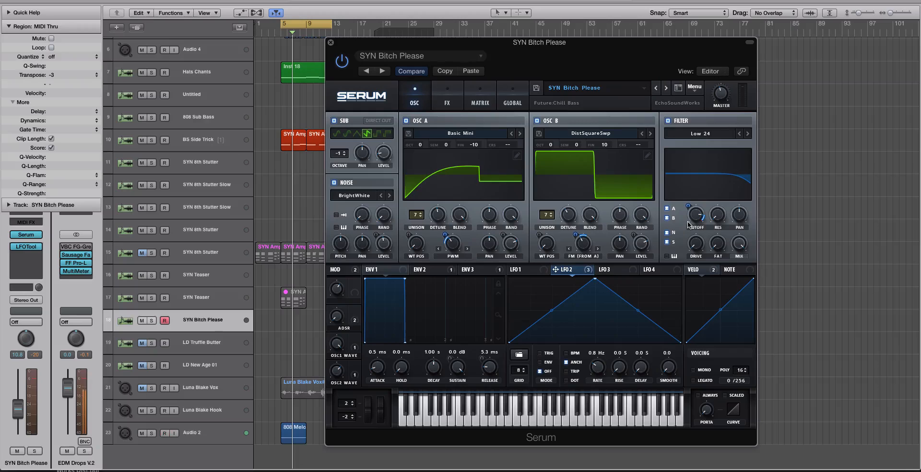
mouse_move(688, 224)
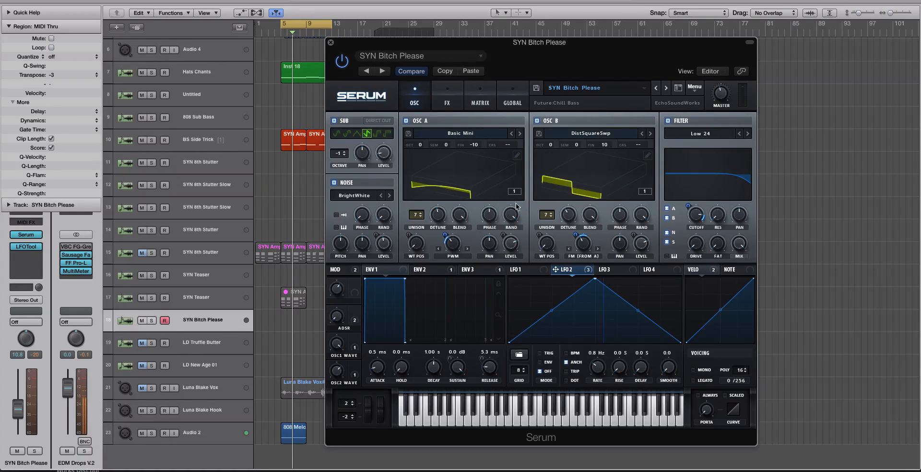
Step: Review Osc B's warp modes while keeping FM (from A), and move the Serum window to uncover more of the arrangement
left_click(597, 258)
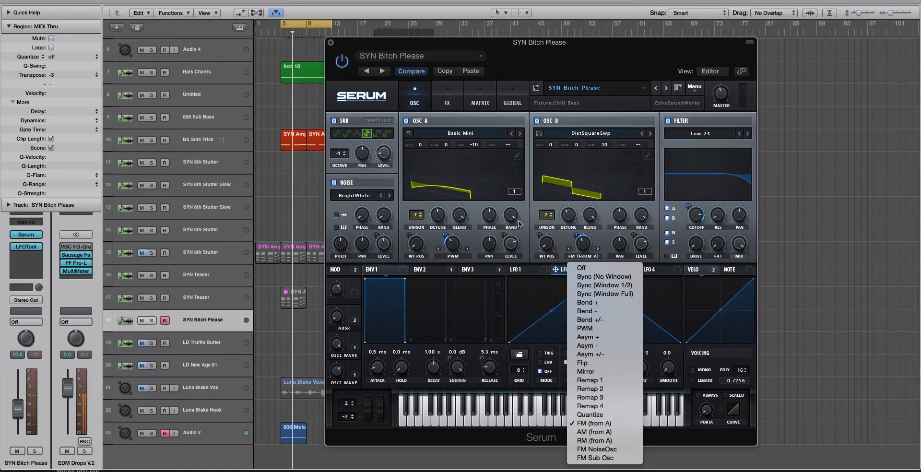
left_click(466, 234)
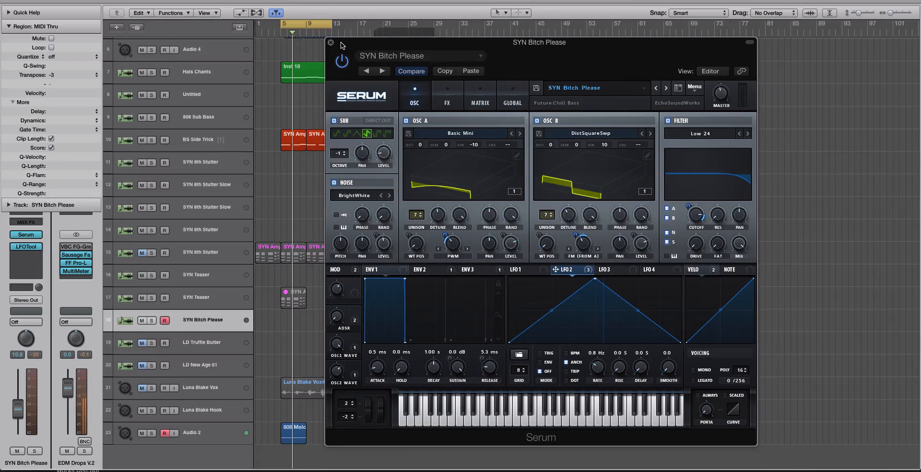
left_click_drag(342, 43, 379, 47)
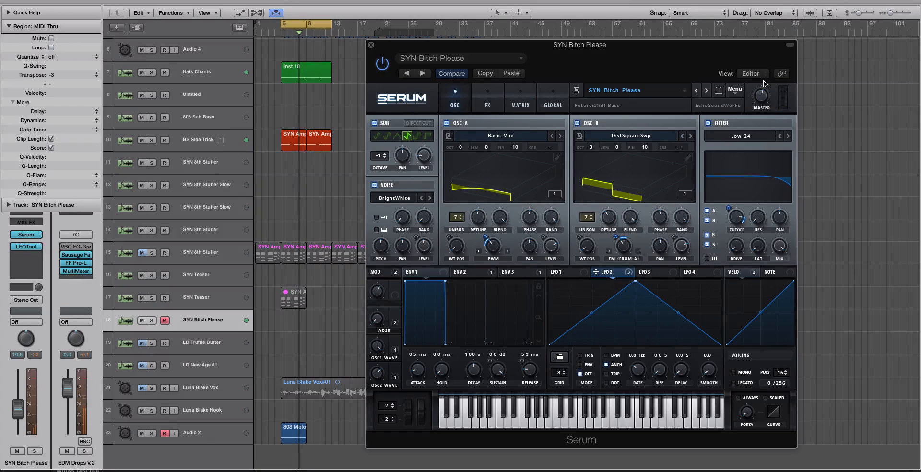
key("r")
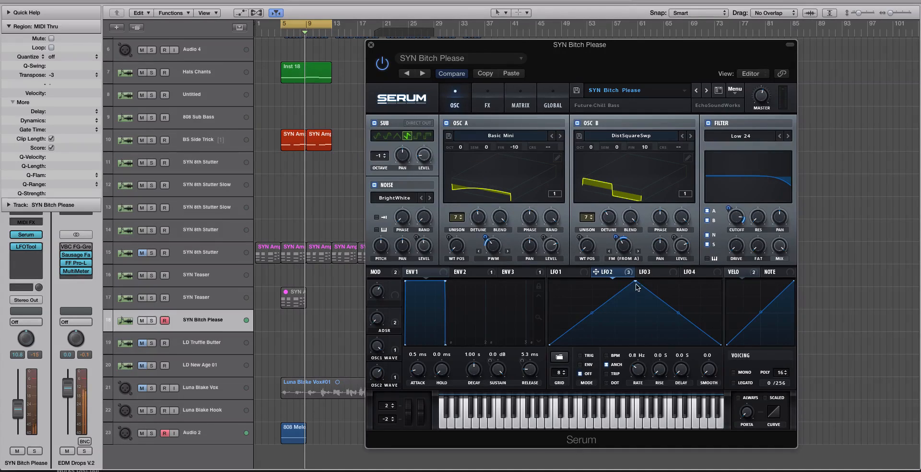
Step: Lower LFO 2's triangle peak to slightly under half height, and set its rate to 0.6 Hz after trying 8.7 Hz
left_click_drag(637, 287, 637, 369)
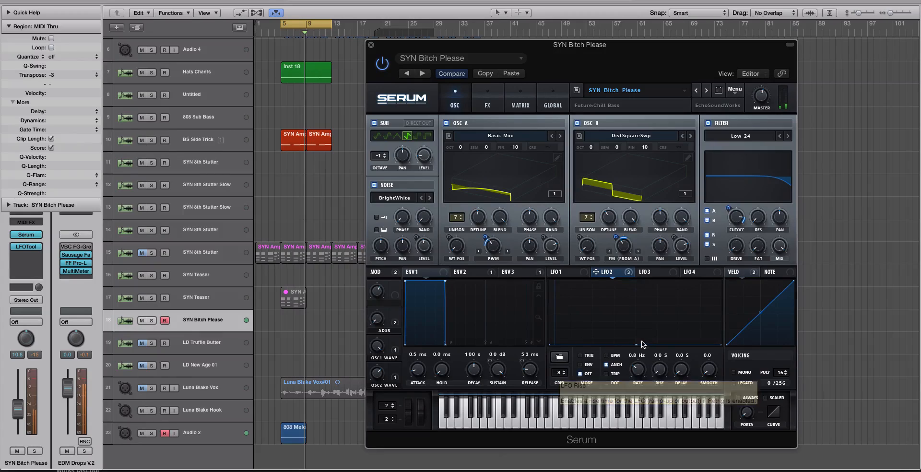
left_click_drag(636, 345, 635, 318)
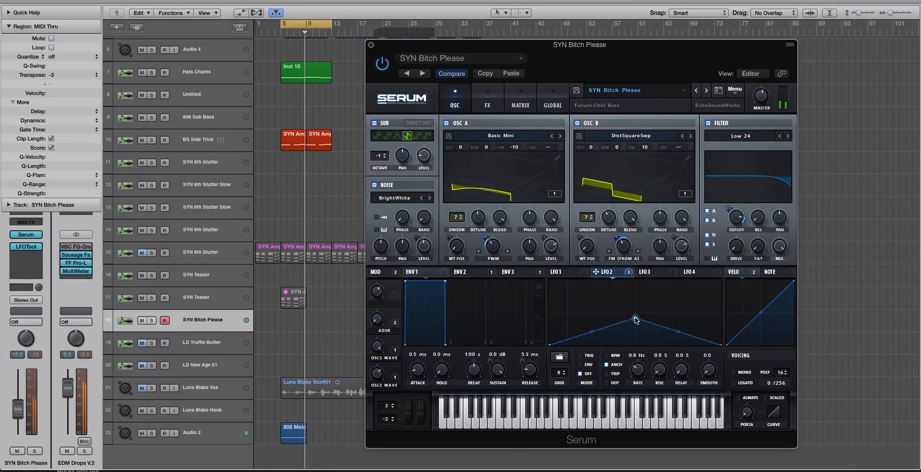
left_click_drag(642, 370, 641, 343)
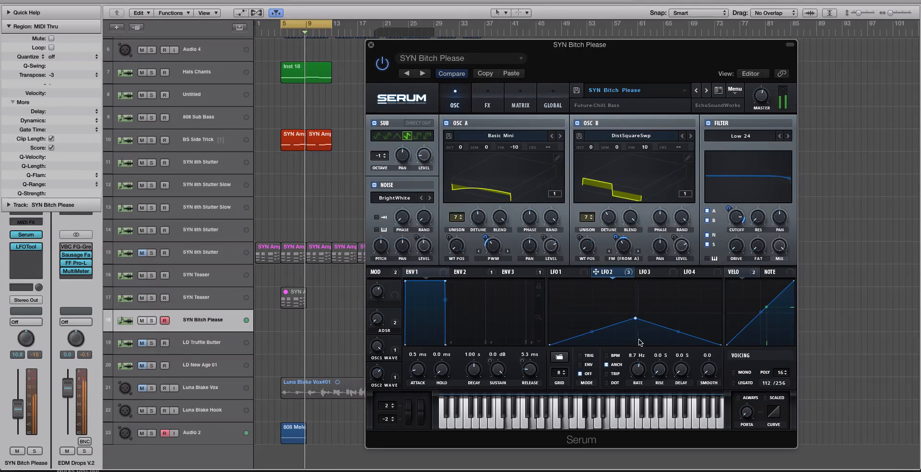
left_click_drag(639, 370, 639, 401)
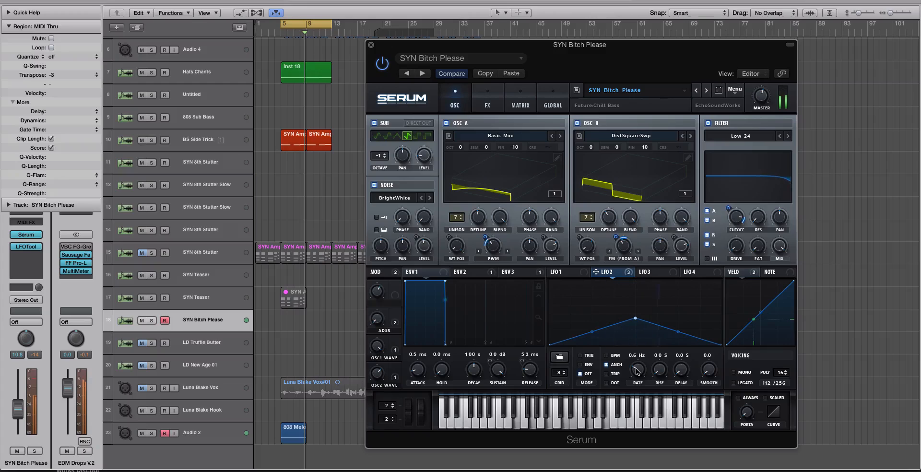
left_click_drag(635, 318, 638, 321)
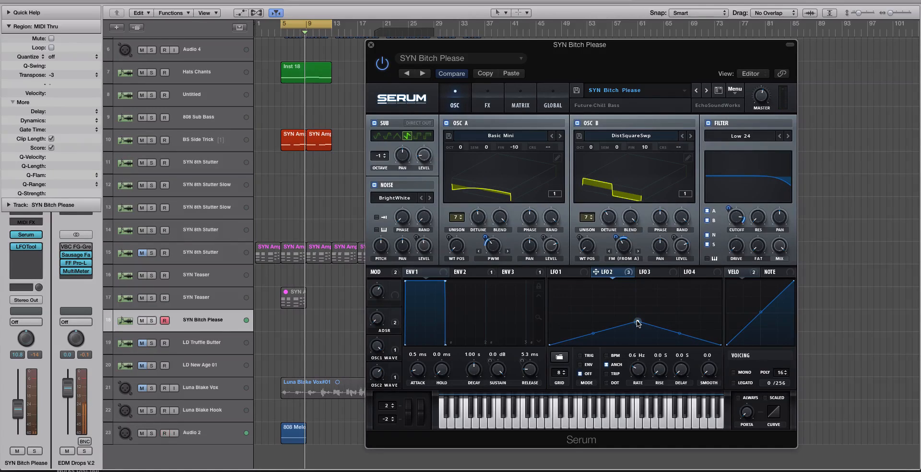